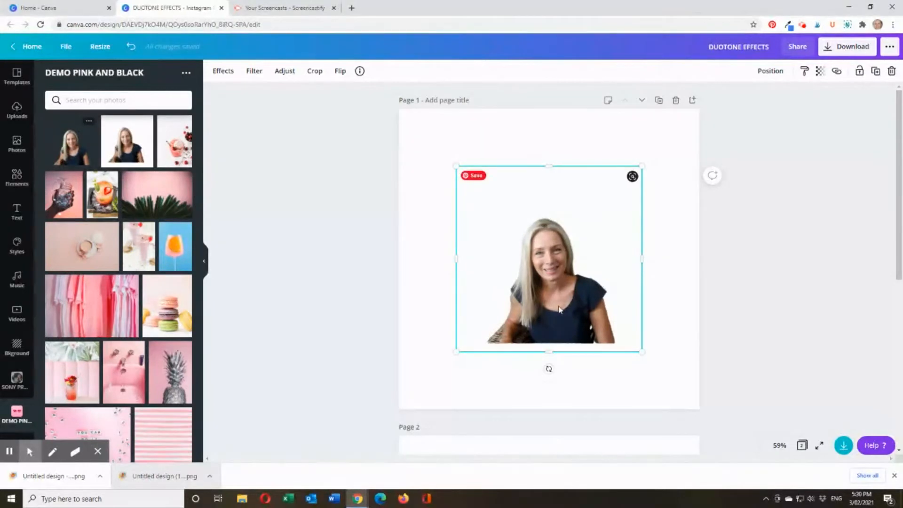
Browse the available Duotone effect presets for the cut-out portrait on page 1
left_click(223, 72)
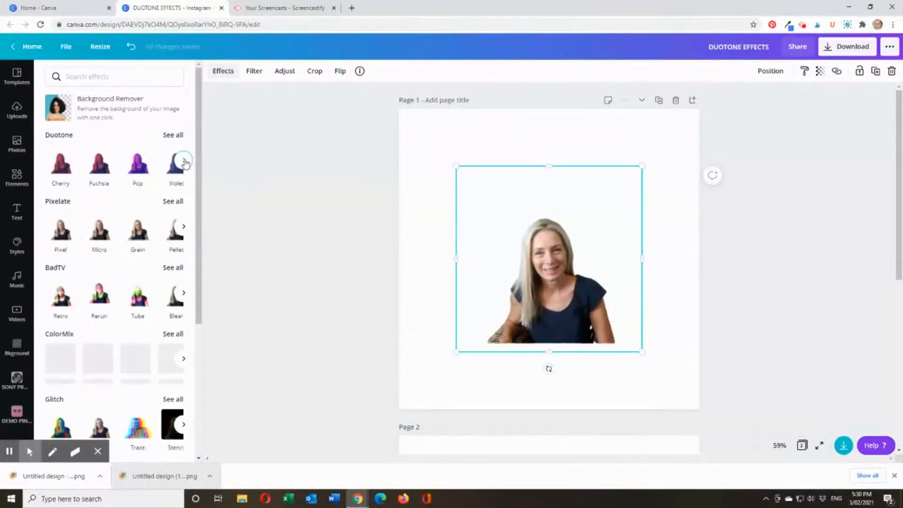
left_click(183, 160)
left_click(183, 160)
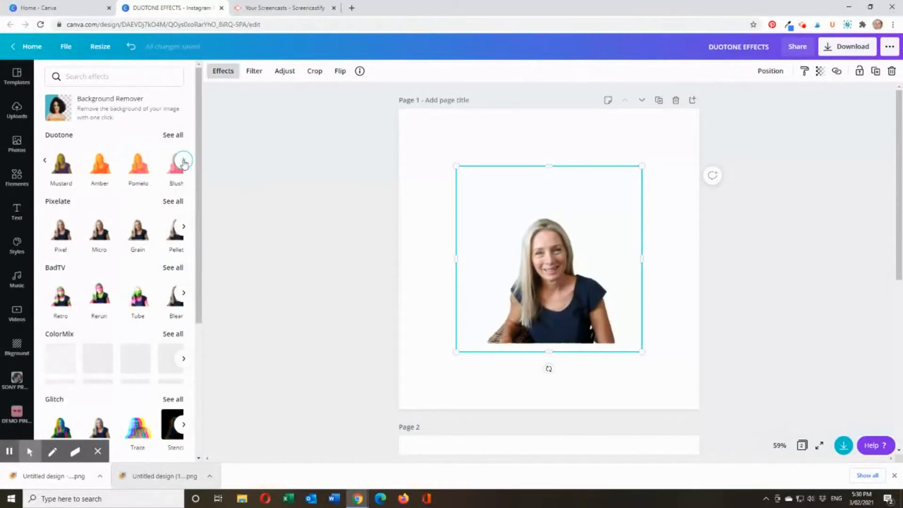
left_click(183, 161)
left_click(183, 160)
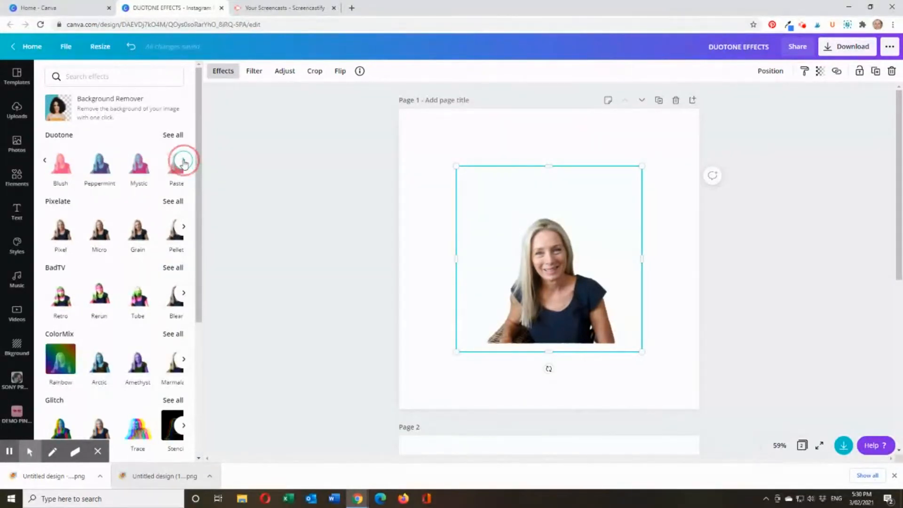
left_click(183, 160)
left_click(183, 160)
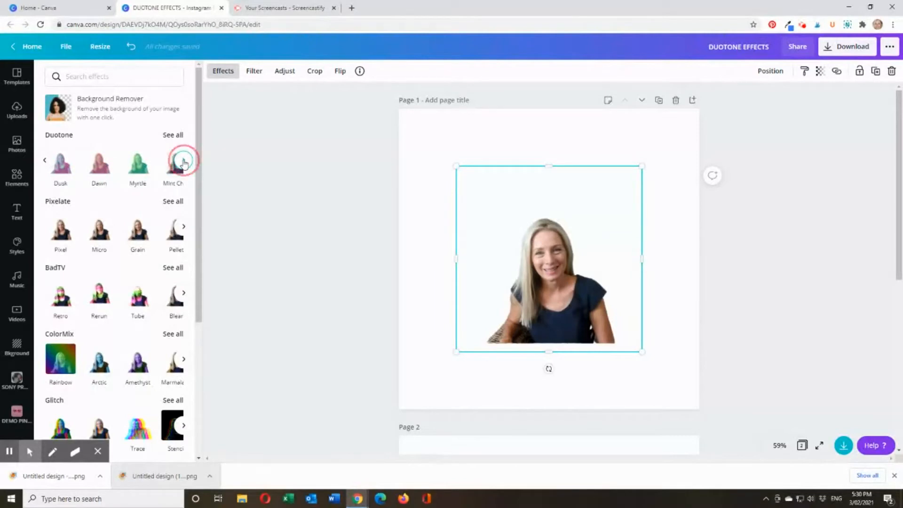
left_click(184, 161)
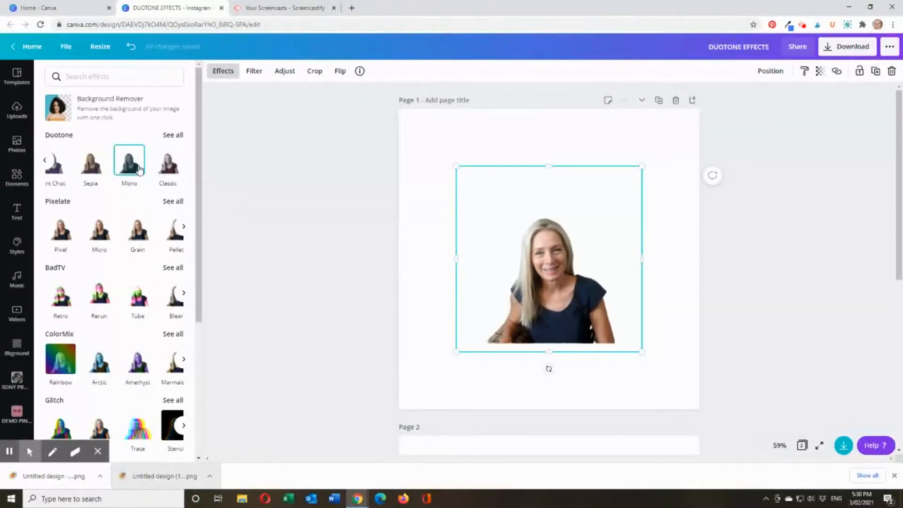
left_click(44, 162)
left_click(44, 163)
left_click(44, 162)
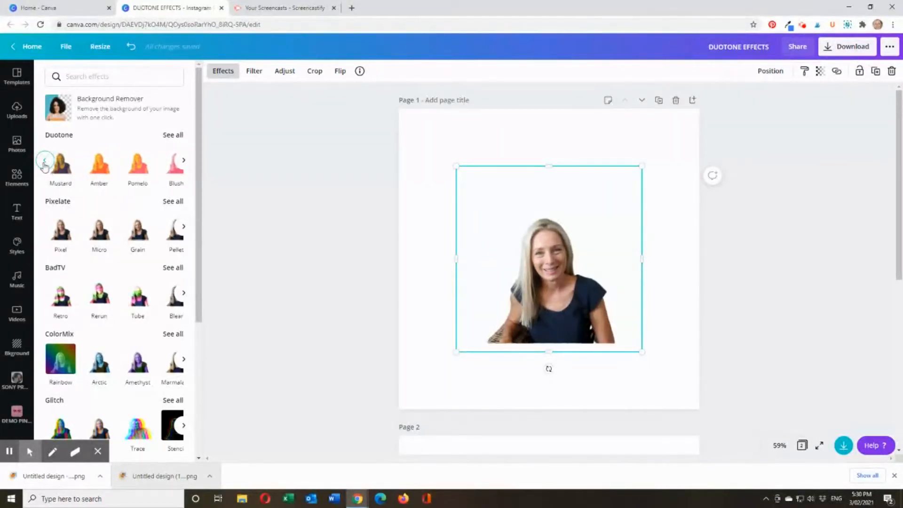
left_click(45, 163)
left_click(45, 163)
left_click(45, 163)
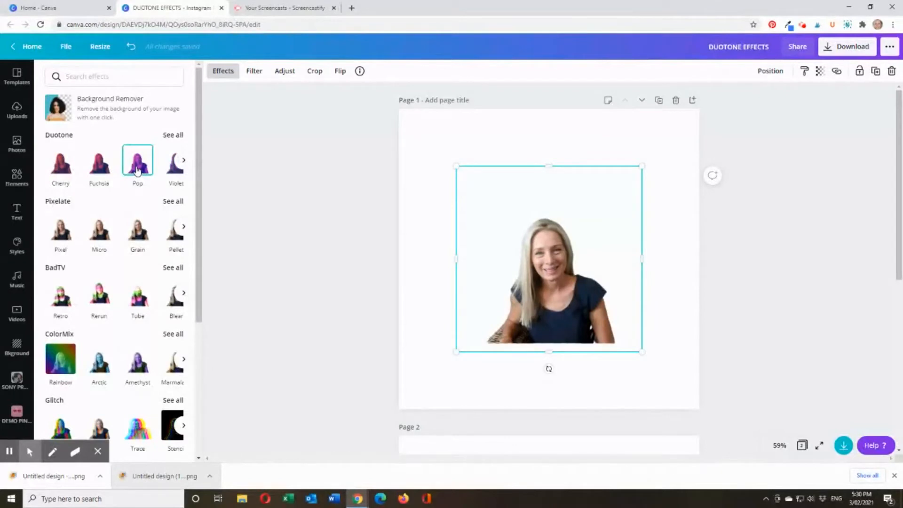
Apply the Pop duotone effect to the page 1 portrait and set its shadows colour to #121212
left_click(136, 170)
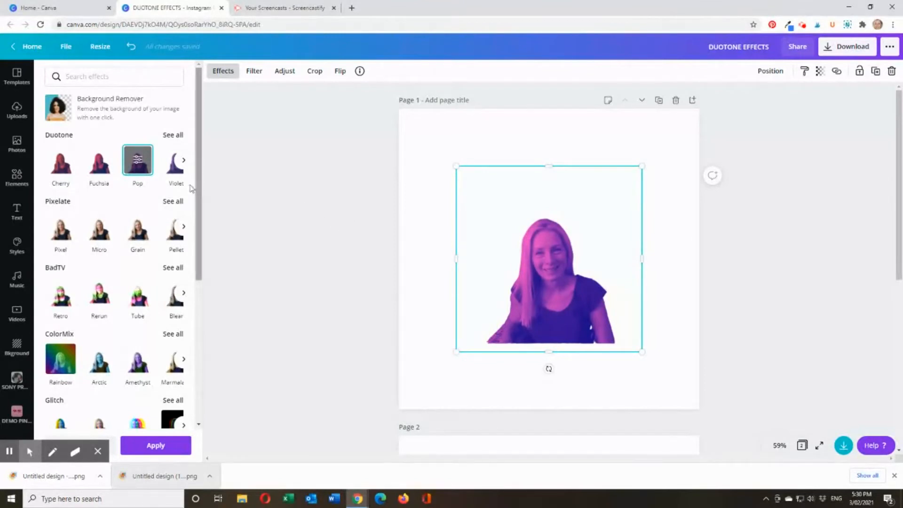
left_click(138, 161)
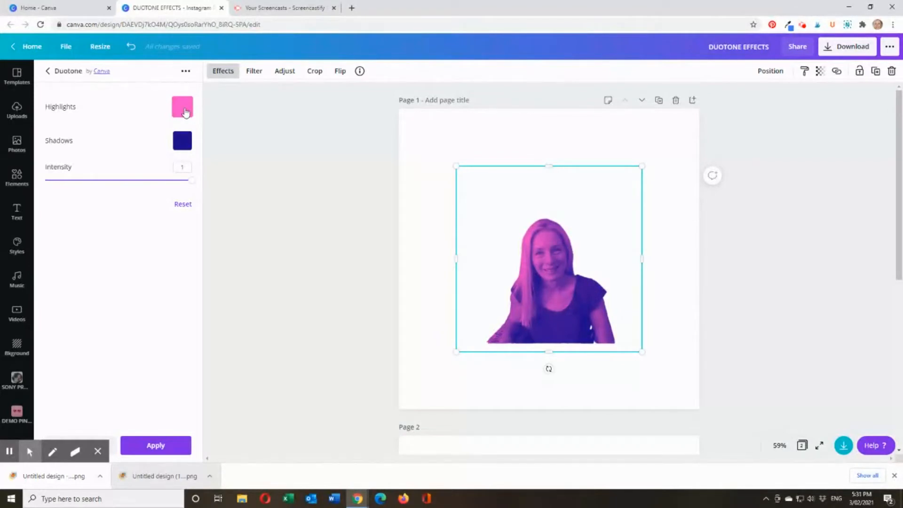
left_click(183, 141)
left_click_drag(195, 213, 185, 210)
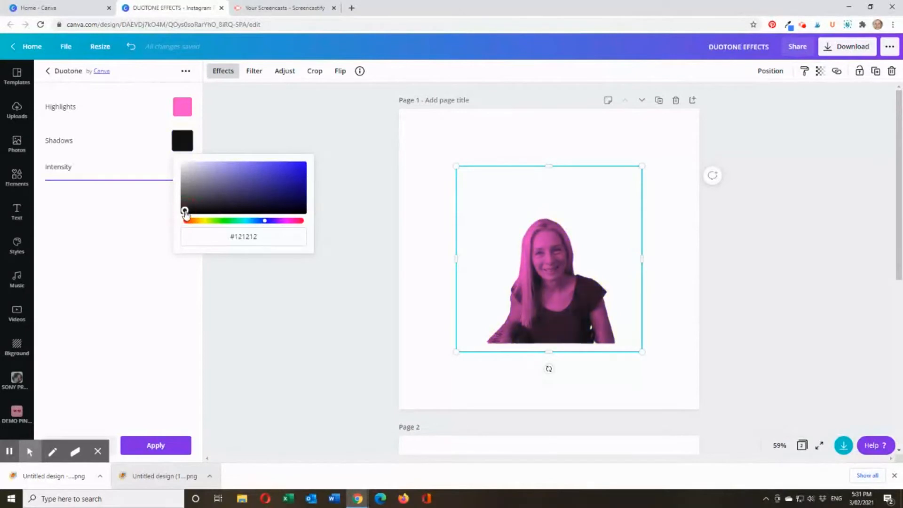
Change the duotone highlights to red #FA5050 and shift the shadows hue to blue
left_click(187, 115)
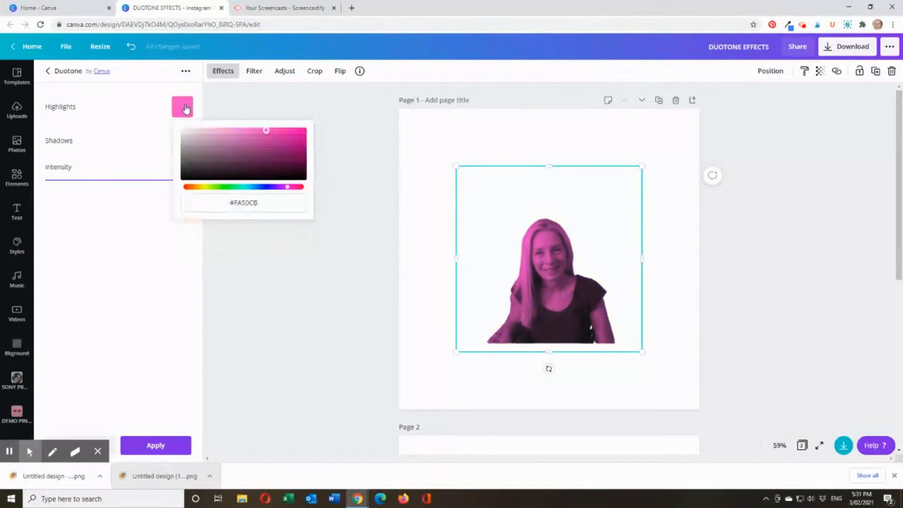
left_click(302, 187)
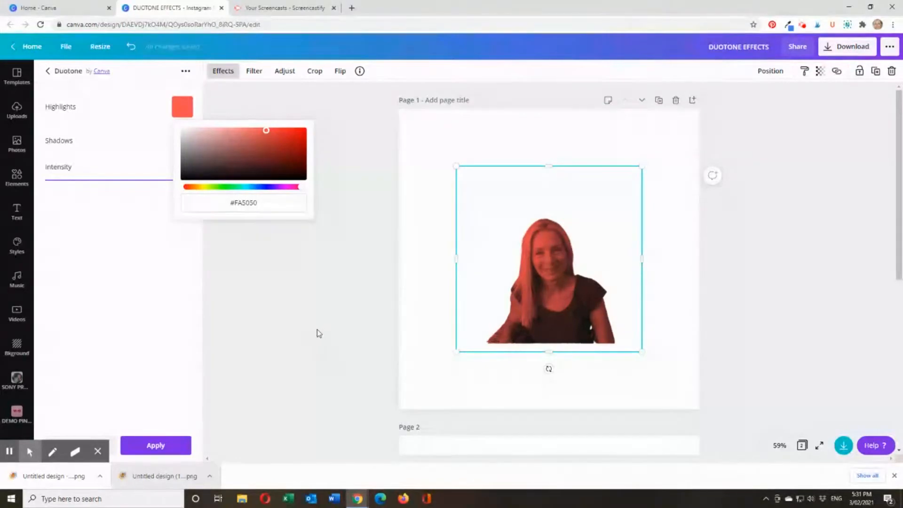
left_click(188, 109)
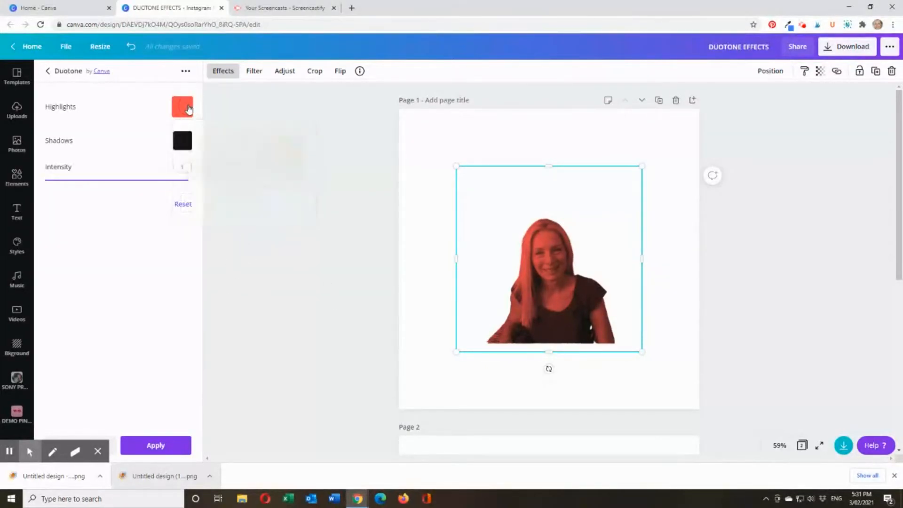
left_click(182, 140)
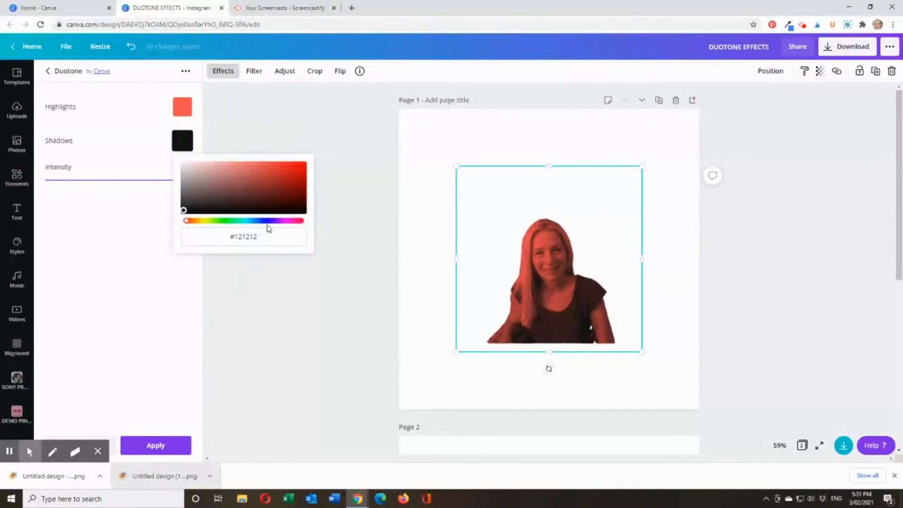
left_click(259, 221)
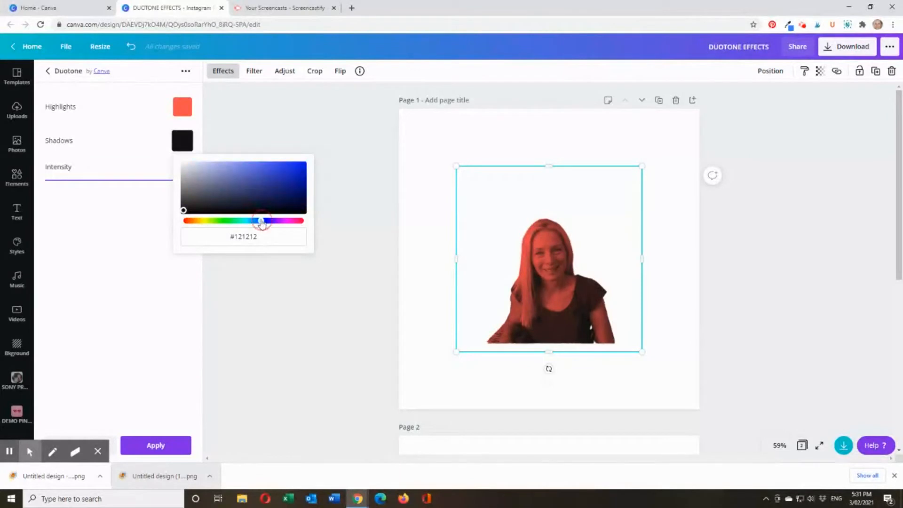
Set the duotone highlights of the page 1 portrait to pink #FA50DF and close the effect settings
left_click(183, 105)
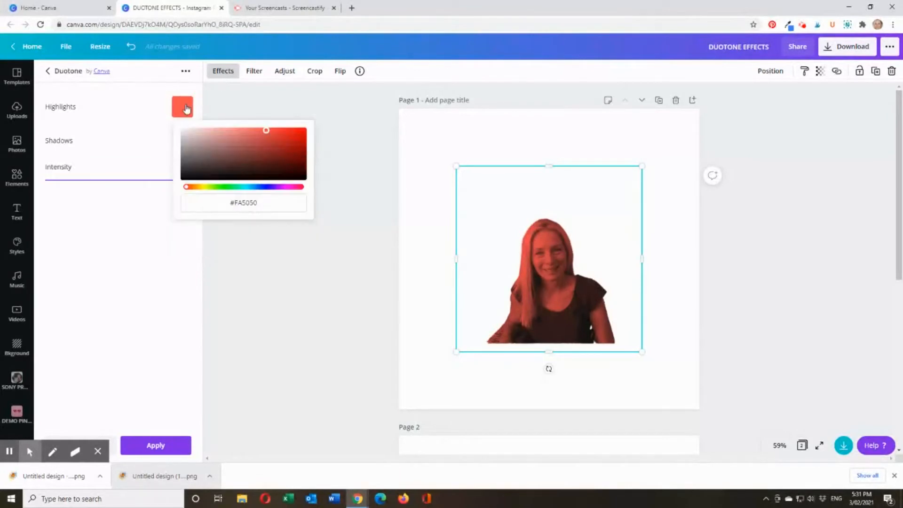
left_click(285, 188)
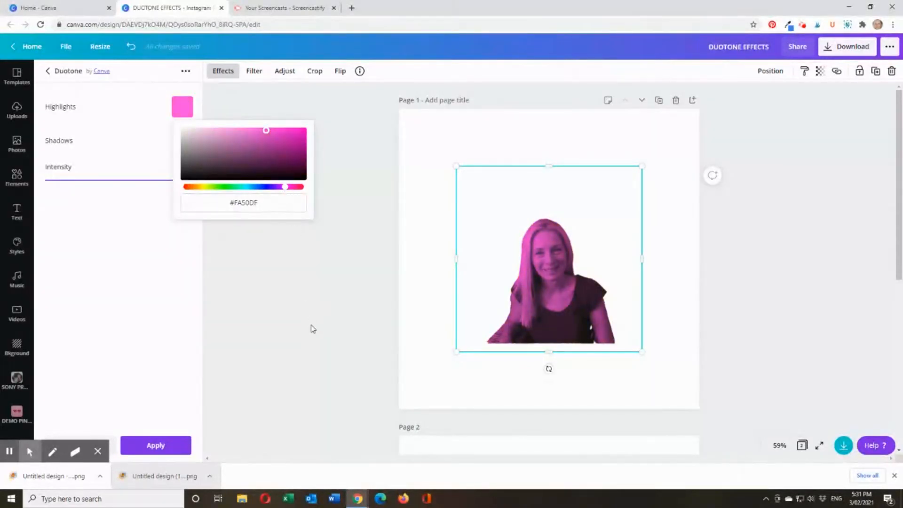
left_click(281, 328)
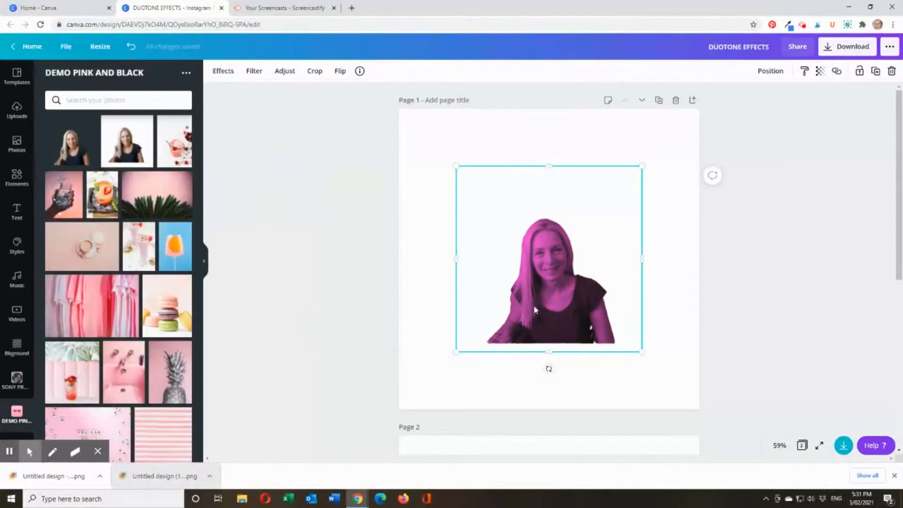
Add the cut-out portrait to page 2 and apply the Pop duotone effect to it
scroll(524, 311, "down", 3)
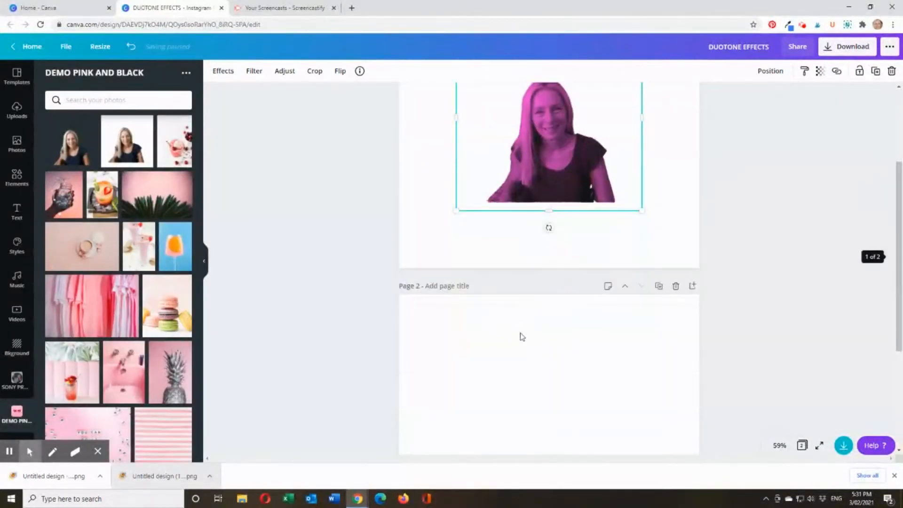
left_click(523, 343)
left_click(71, 141)
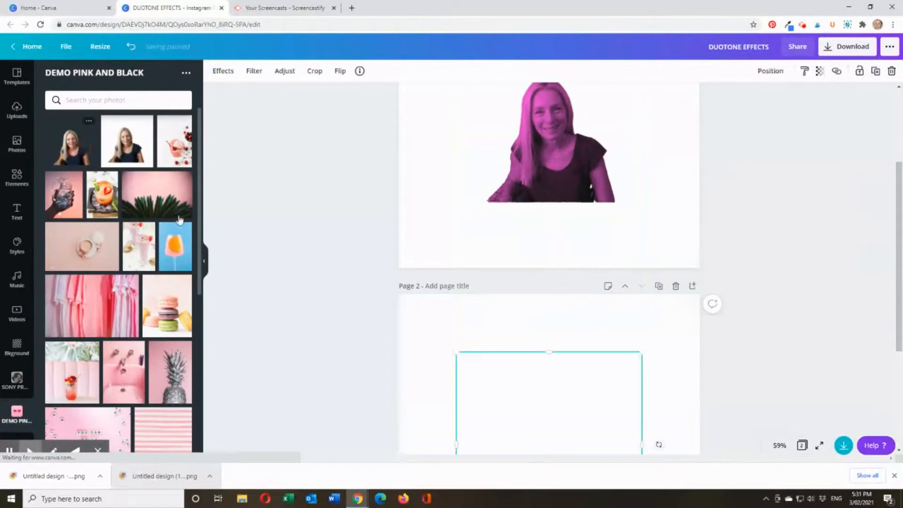
left_click(224, 71)
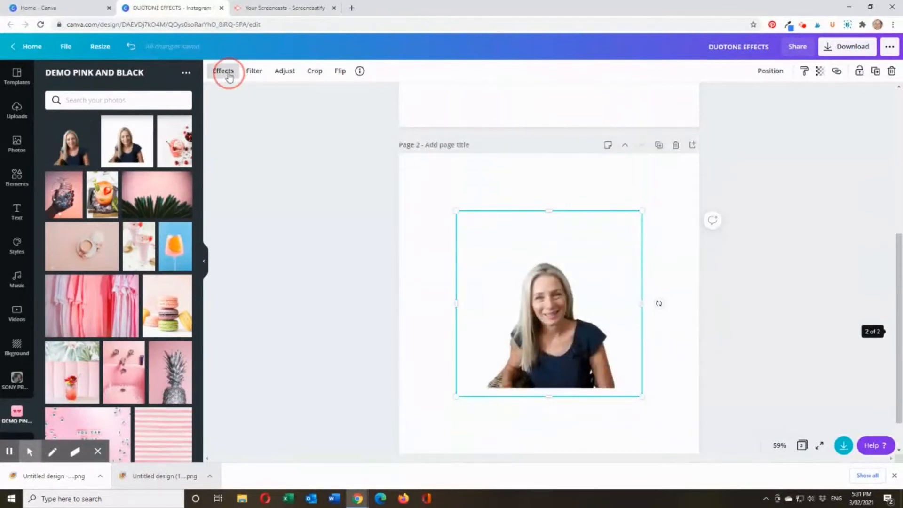
left_click(135, 162)
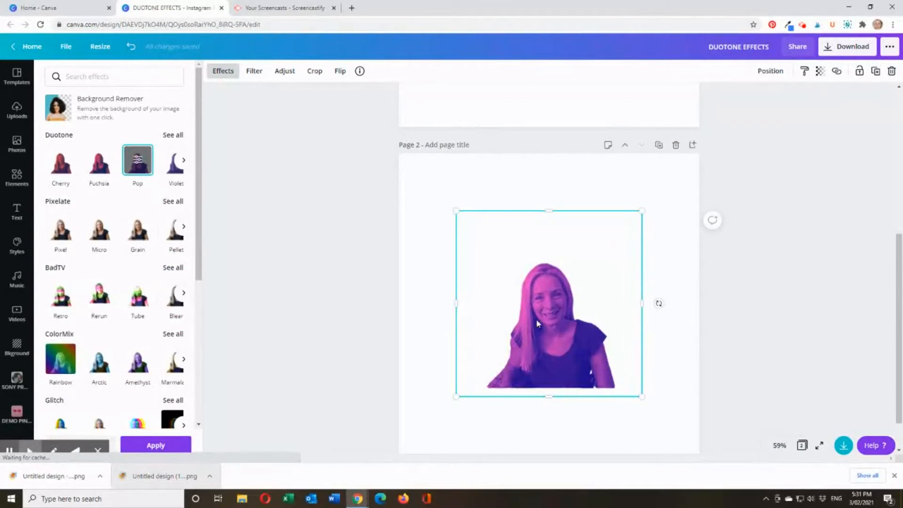
Enlarge the duotone portrait on page 2 slightly and reposition it a little to the right
scroll(532, 340, "down", 1)
left_click_drag(457, 352, 426, 371)
left_click_drag(571, 309, 589, 306)
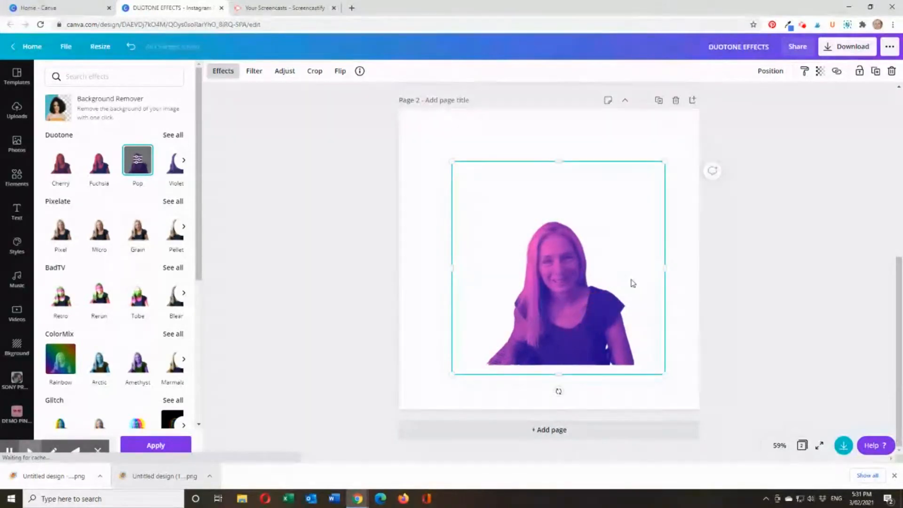
scroll(579, 308, "up", 3)
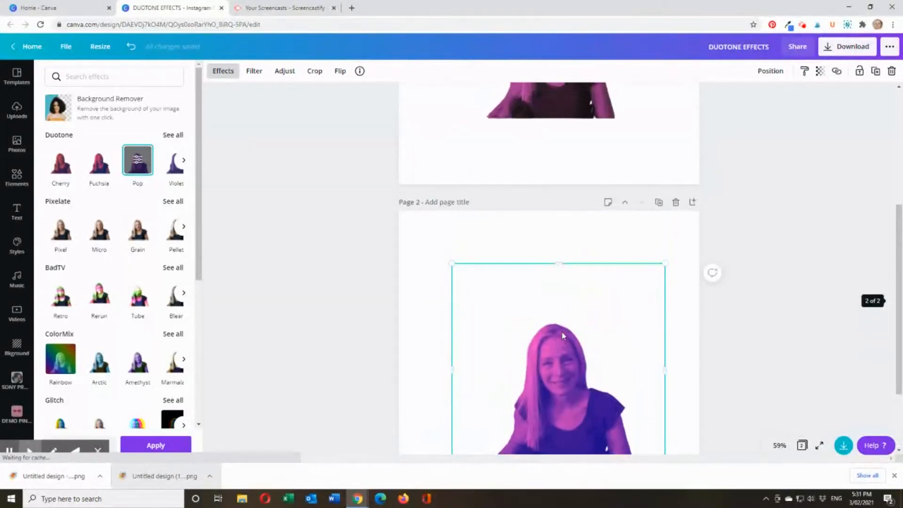
scroll(678, 352, "down", 2)
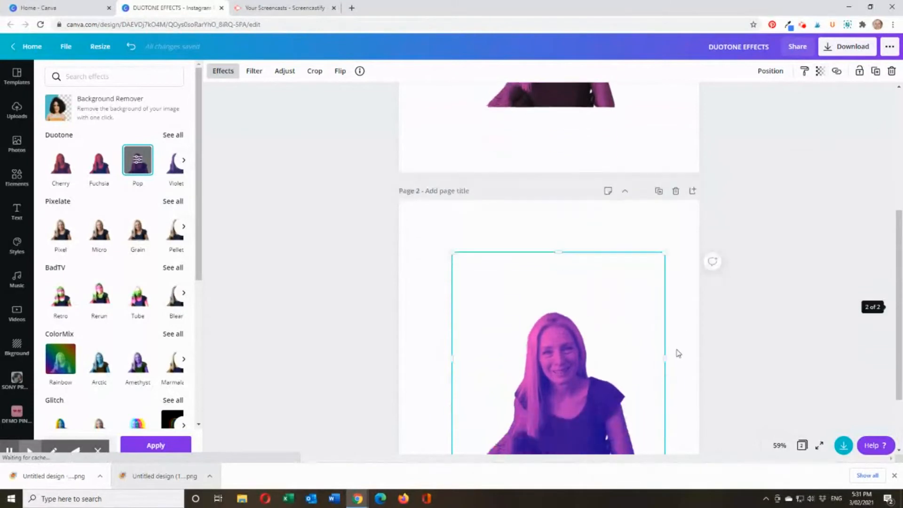
Adjust the page 2 duotone portrait to contrast 2, saturation 1, tint -5 and blur 20
left_click(818, 75)
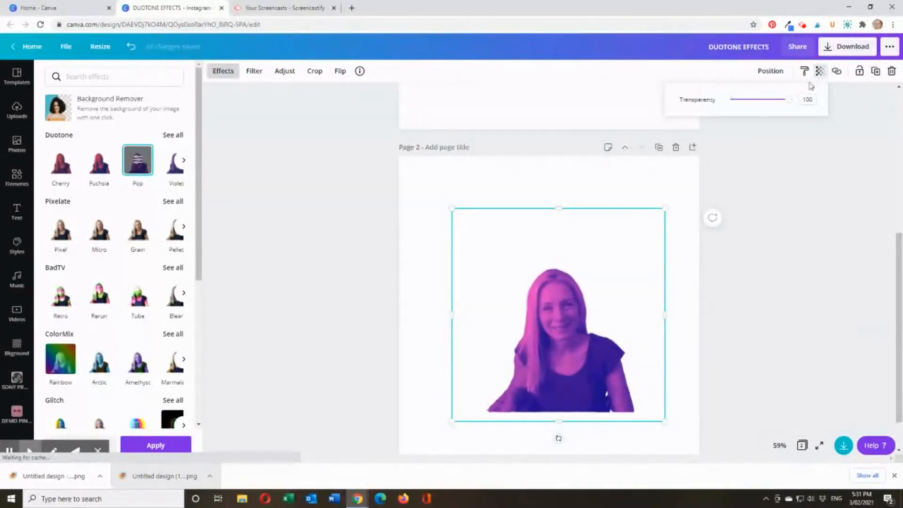
mouse_move(790, 103)
left_mouse_down()
mouse_move(758, 101)
mouse_move(789, 99)
left_mouse_up()
left_click(290, 75)
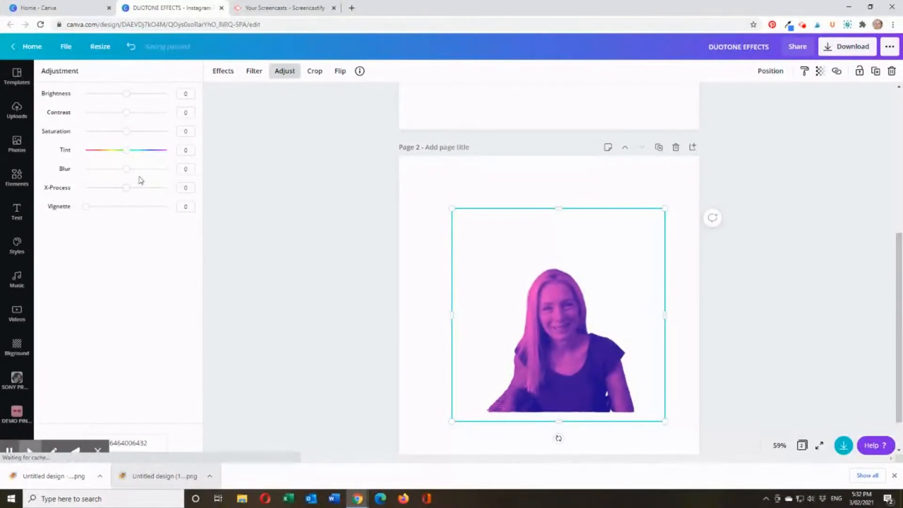
left_click_drag(126, 170, 127, 112)
left_click(128, 132)
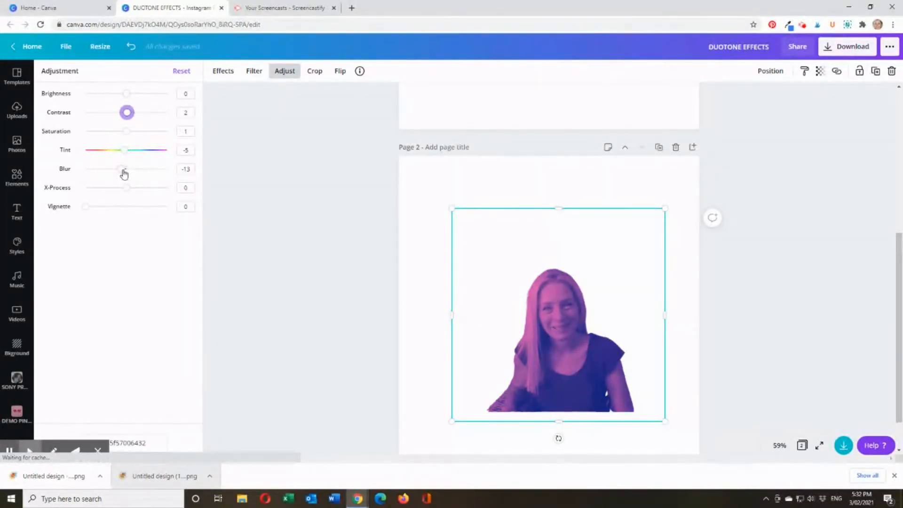
left_click_drag(124, 173, 135, 172)
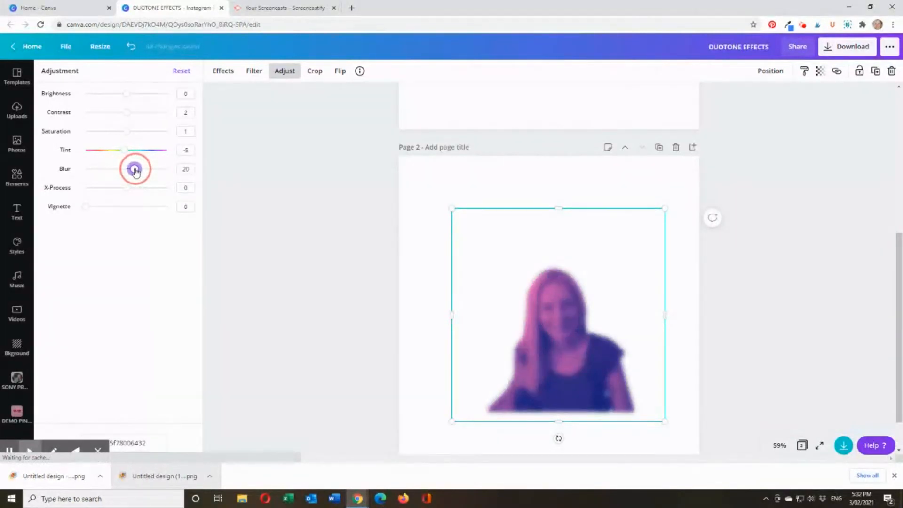
left_click(753, 297)
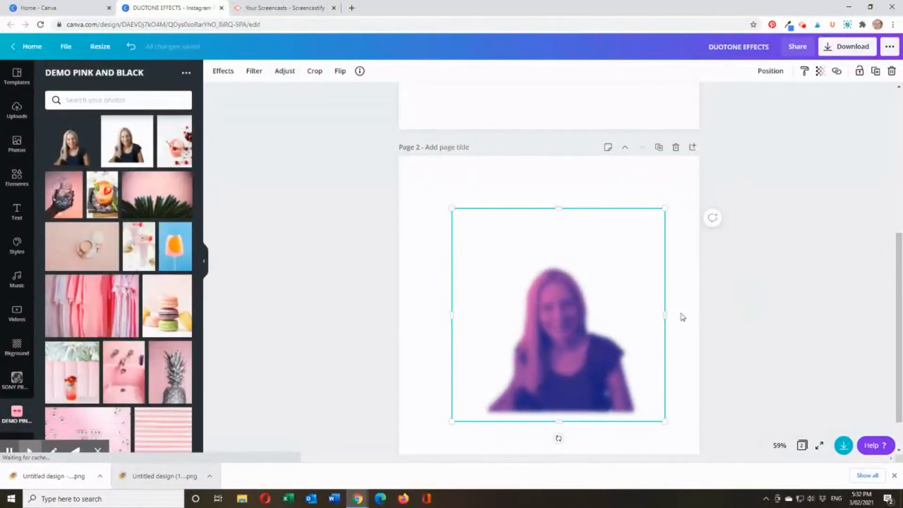
Delete the duotone portrait from page 1
scroll(737, 290, "up", 2)
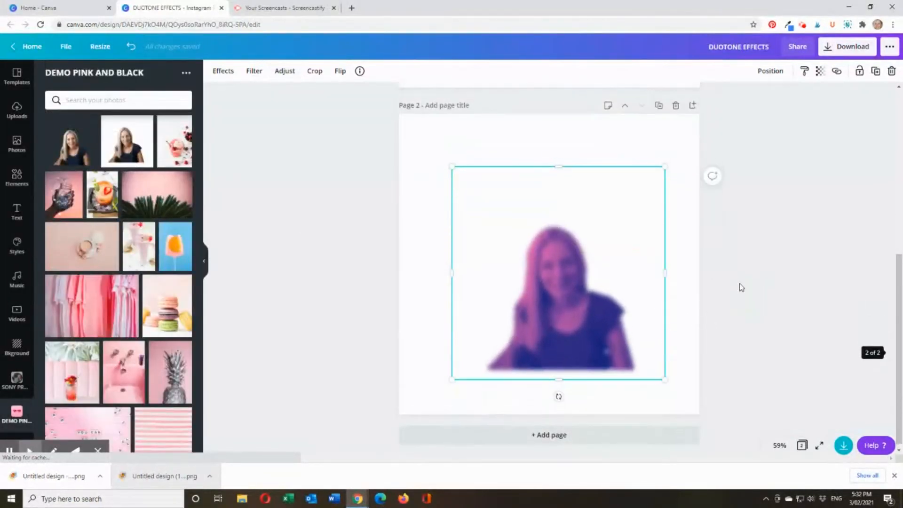
scroll(739, 286, "up", 2)
left_click(570, 240)
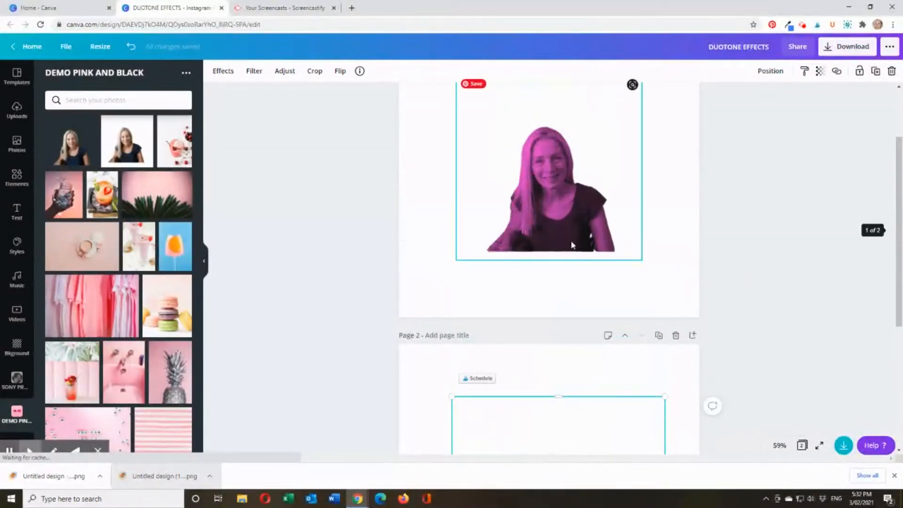
key("Delete")
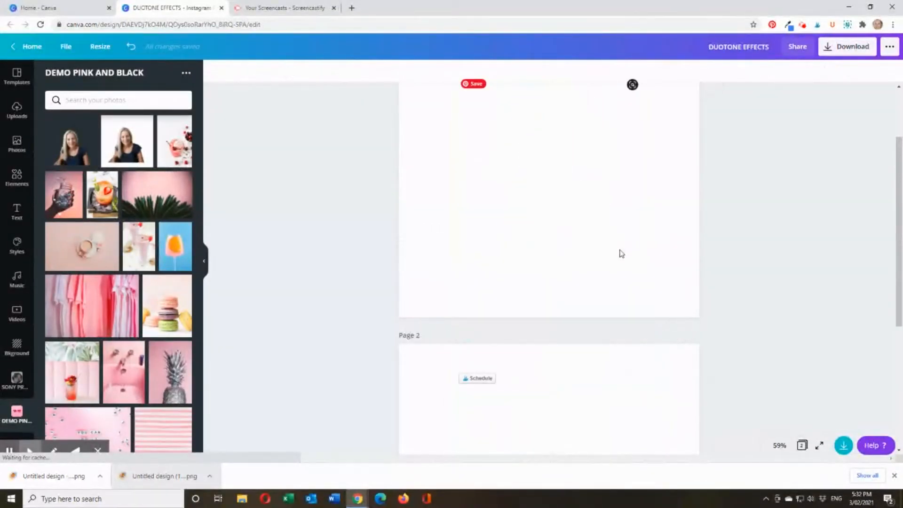
Add the original cut-out portrait to page 2 on top of the blurred duotone copy and select it
scroll(618, 253, "down", 5)
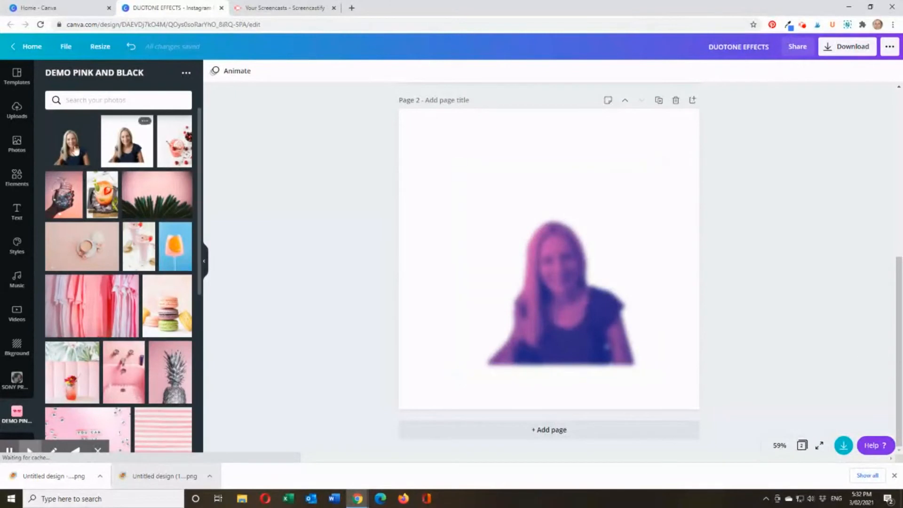
left_click(70, 136)
left_click(540, 314)
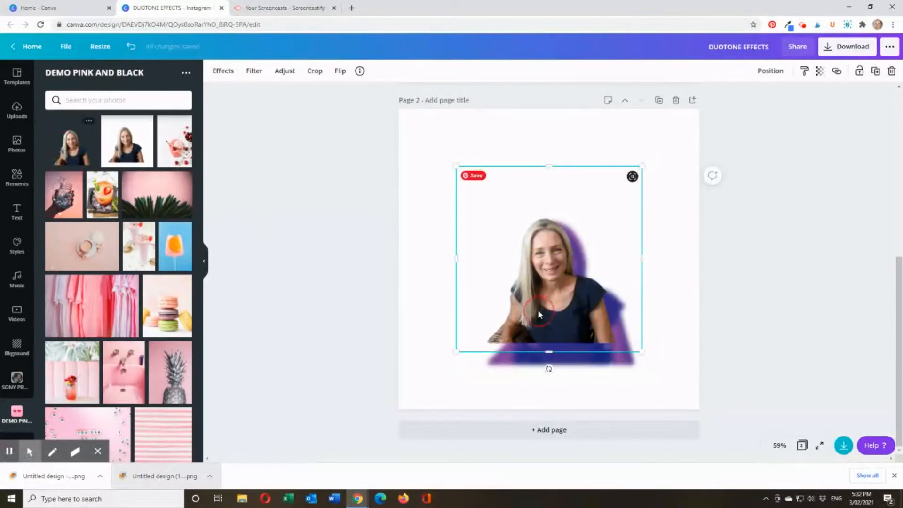
Enlarge the cut-out portrait on page 2 and move it down so it covers most of the blurred purple copy
mouse_move(540, 316)
left_mouse_down()
mouse_move(548, 322)
mouse_move(540, 328)
left_mouse_up()
left_click_drag(641, 185, 656, 171)
left_click_drag(456, 371, 451, 374)
left_click(716, 337)
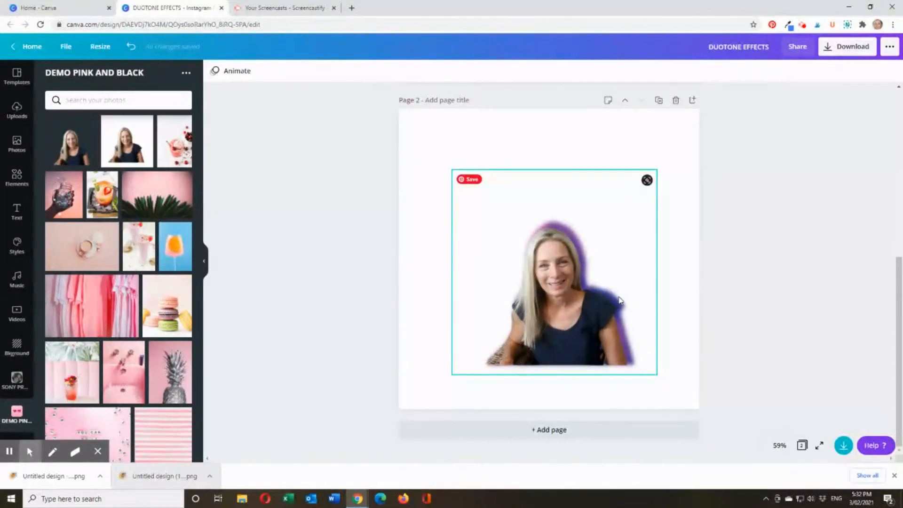
Fine-tune the front portrait's position and crop the purple copy's bottom edge level with the portrait's base, about 766 × 720
left_click(652, 181)
left_click(636, 210)
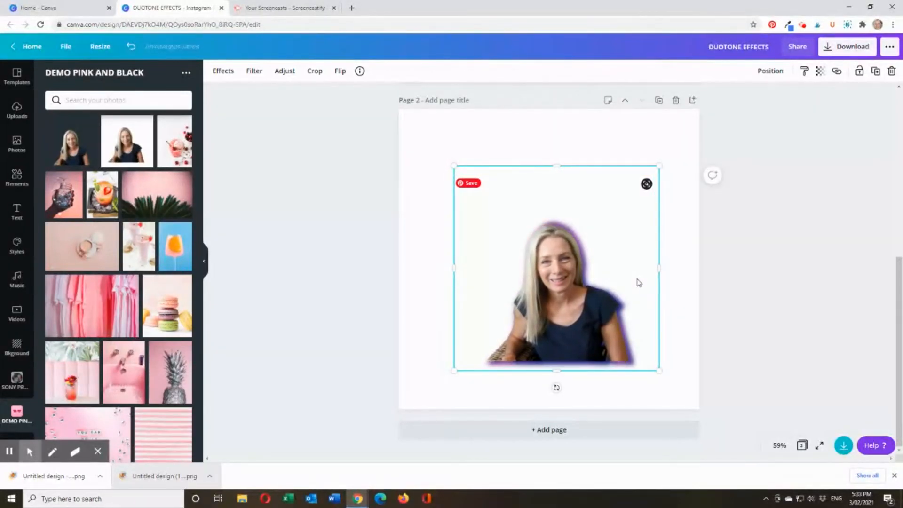
left_click_drag(557, 371, 559, 363)
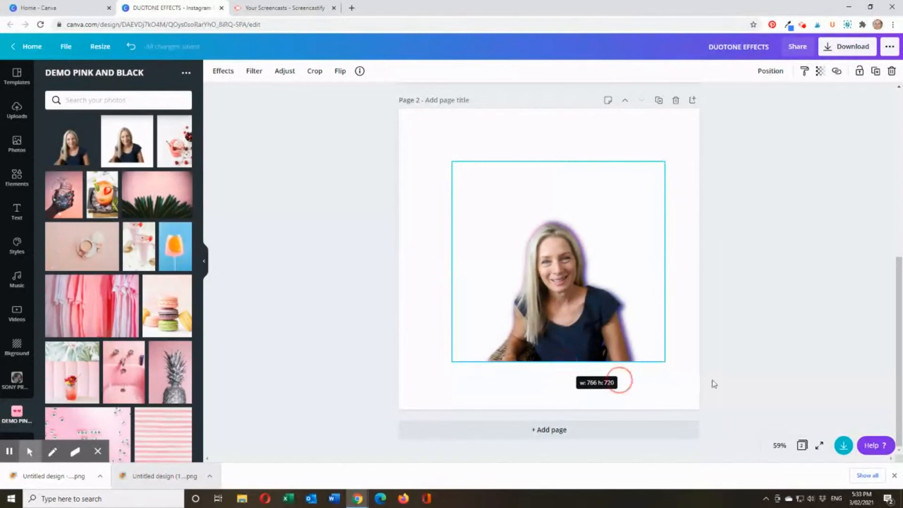
left_click(728, 382)
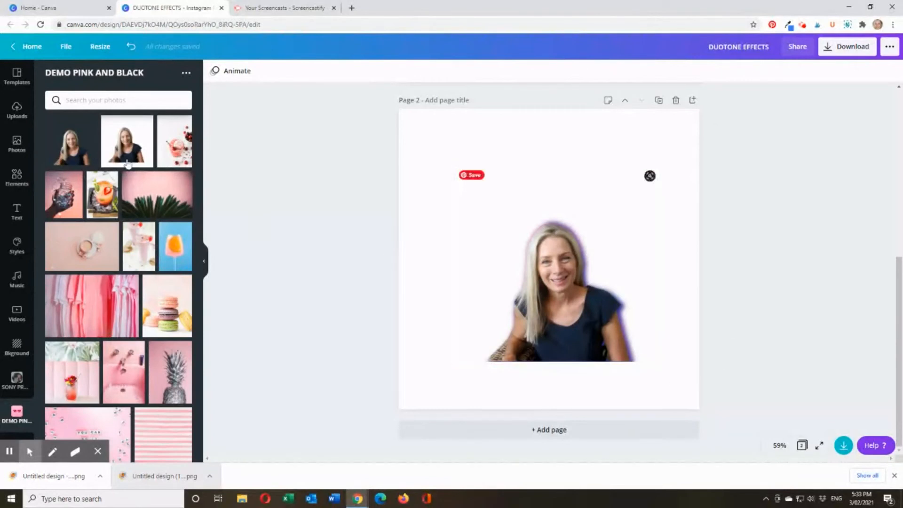
Add another copy of the cut-out portrait to page 2 and apply the Blush duotone effect to it
left_click(70, 152)
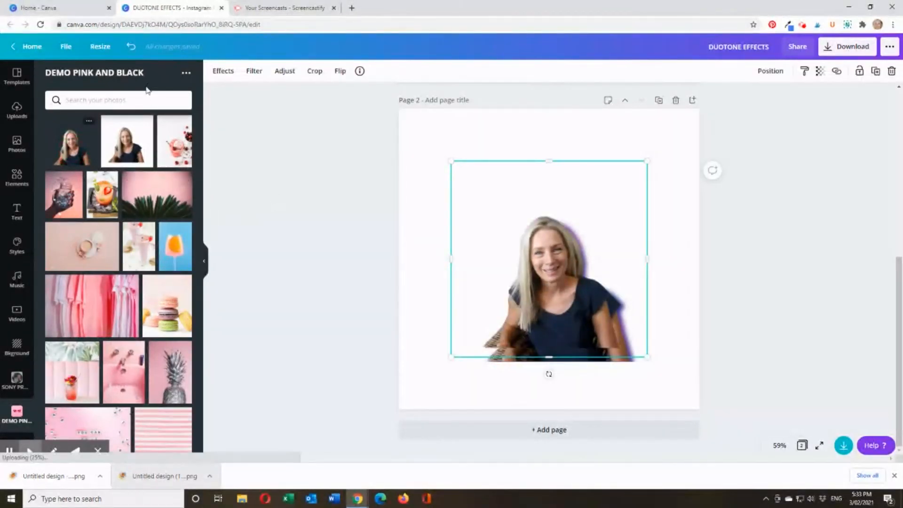
left_click(229, 74)
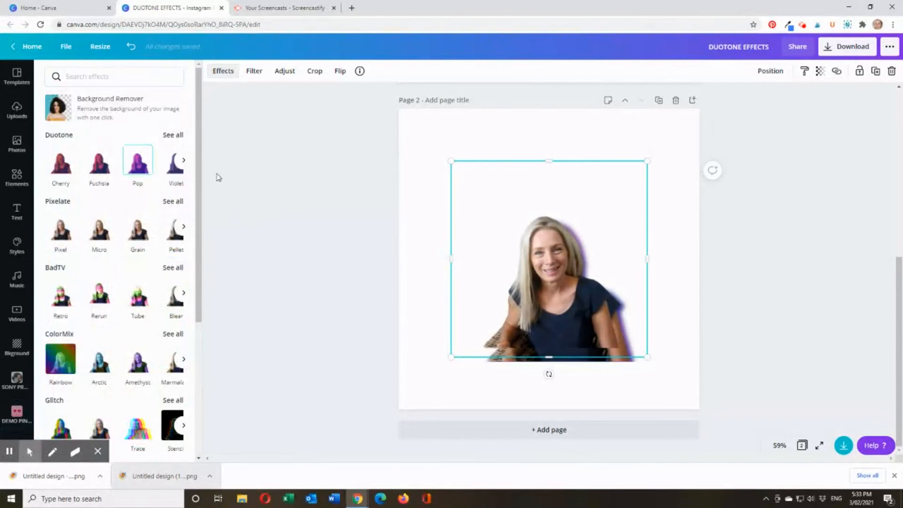
left_click(183, 161)
left_click(183, 161)
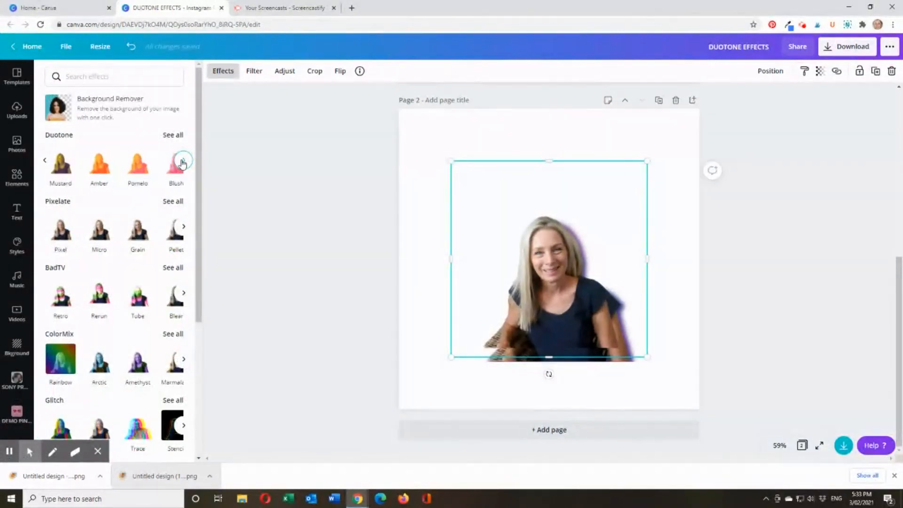
left_click(183, 162)
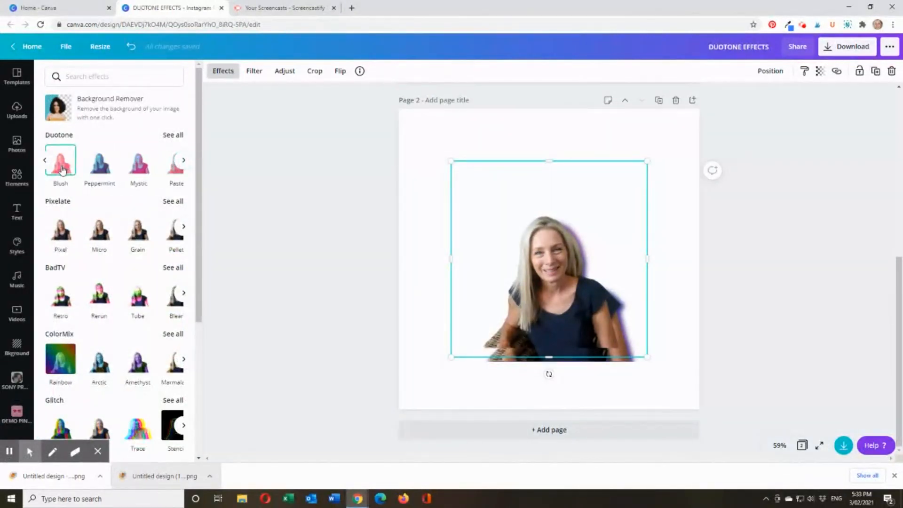
left_click(61, 168)
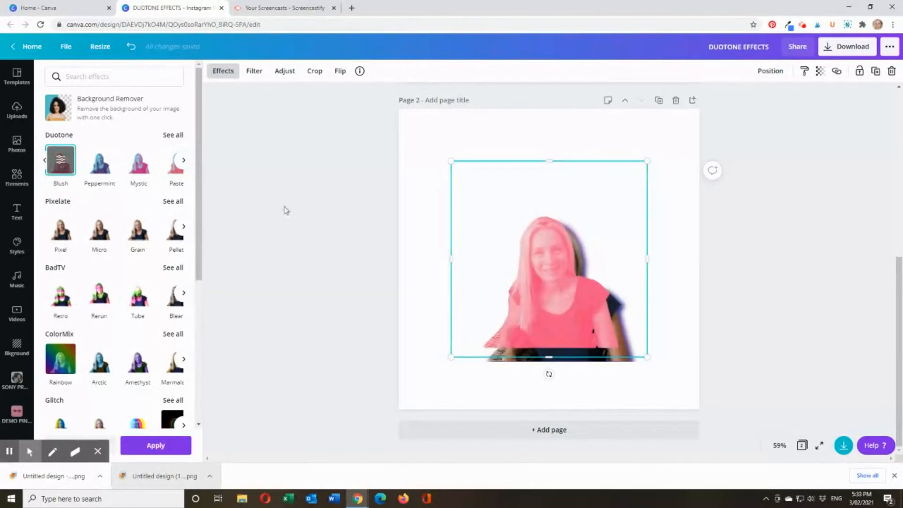
Set the Blush copy's blur to 35 and send it backward behind the other two portraits
left_click(283, 71)
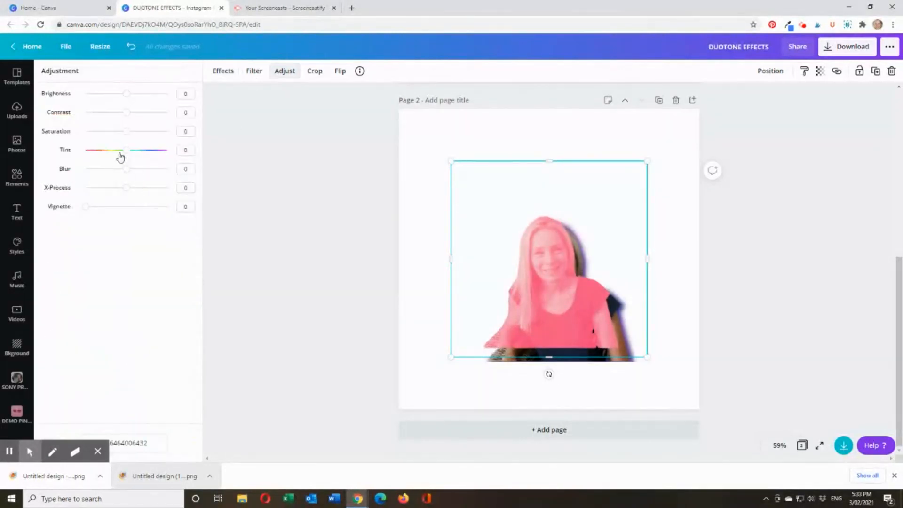
mouse_move(126, 172)
left_mouse_down()
mouse_move(136, 169)
mouse_move(94, 168)
mouse_move(167, 172)
mouse_move(141, 171)
left_mouse_up()
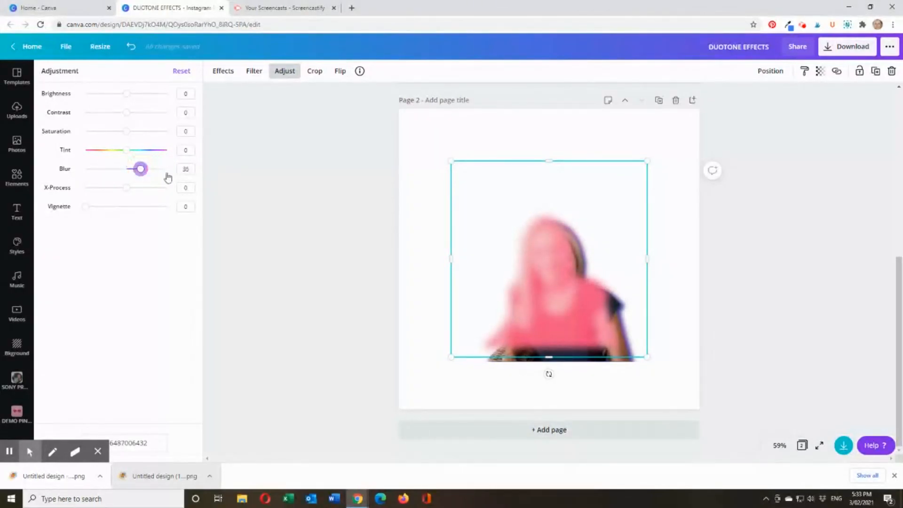
left_click(774, 71)
left_click(738, 100)
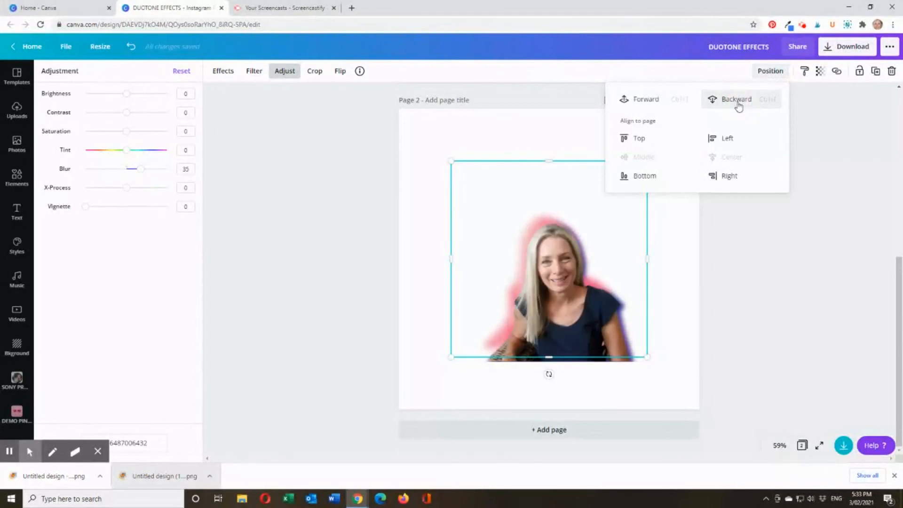
left_click(738, 105)
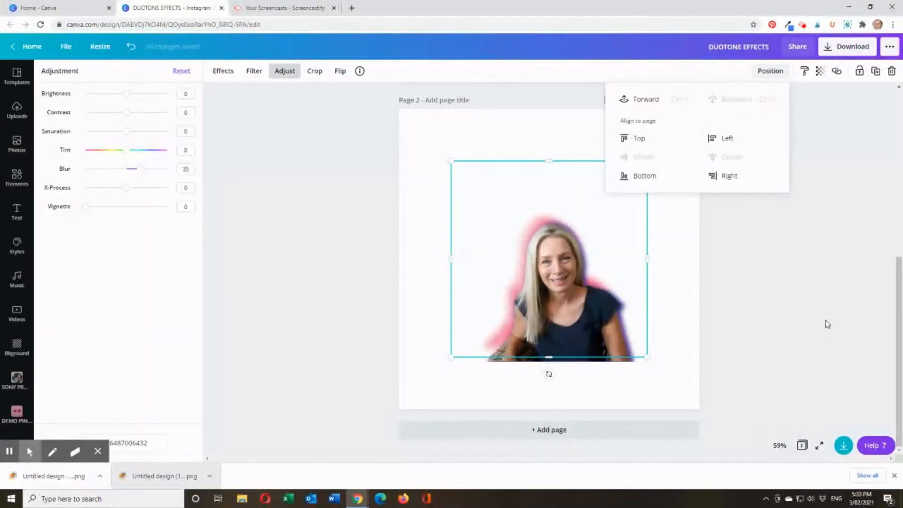
Nudge the pink Blush copy right and down until it forms a soft outline around the portrait, then deselect it
key("shift+Right")
key("shift+Right")
key("shift+Right")
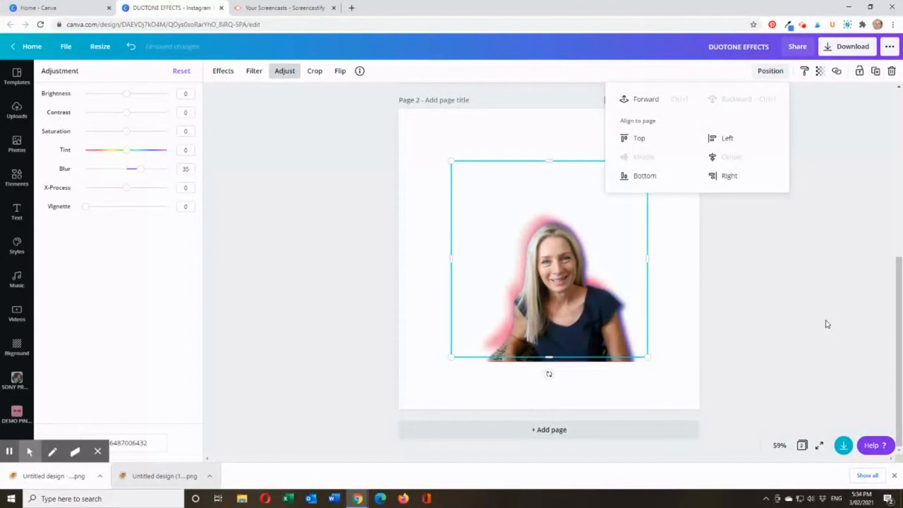
key("shift+Right")
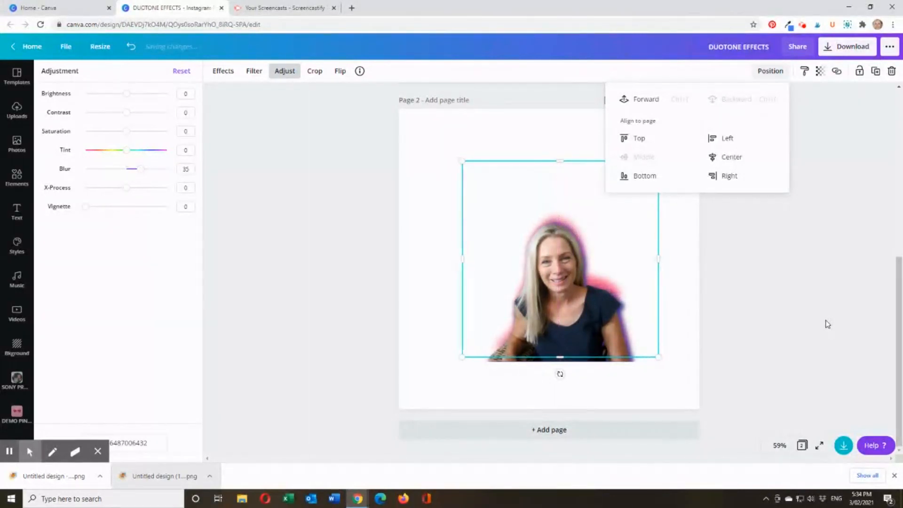
key("shift+Down")
key("shift+Down")
key("shift+Down")
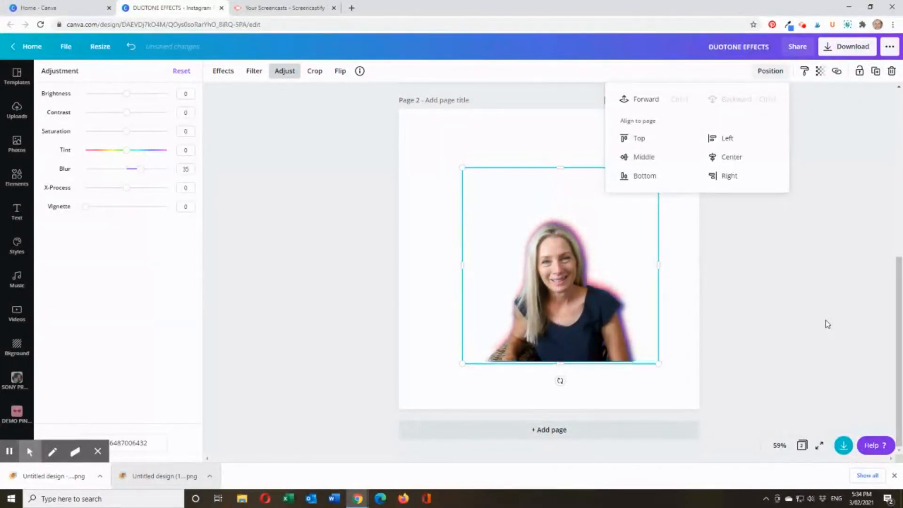
key("Right")
key("Right")
key("Right")
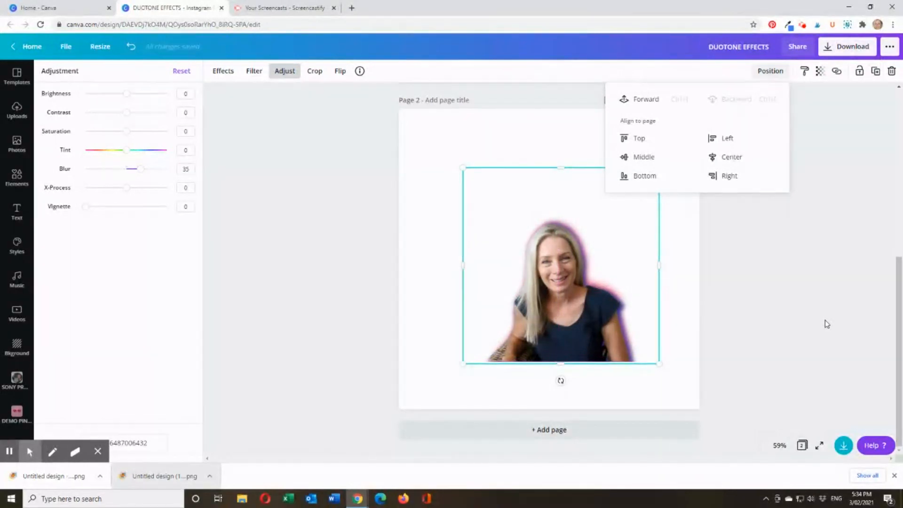
left_click(800, 354)
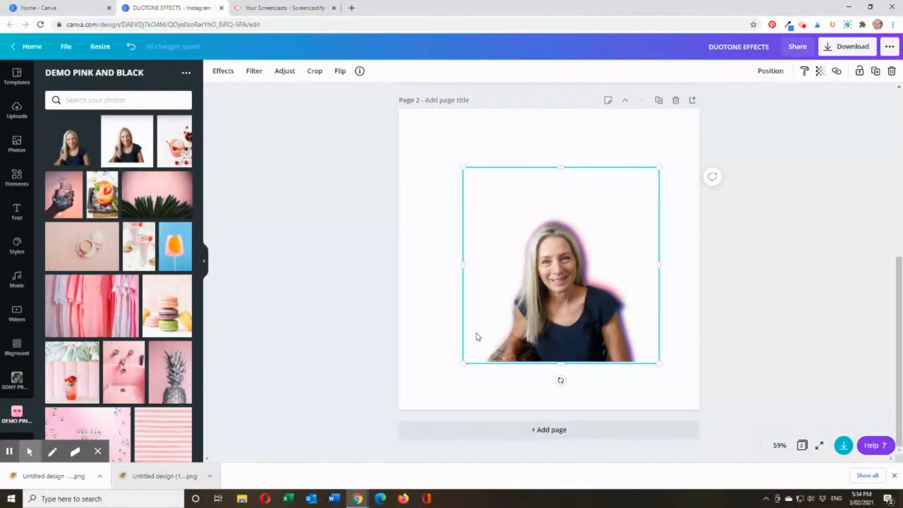
Look at the design's download options, such as file type, size and transparent background, and close them without downloading
left_click(827, 51)
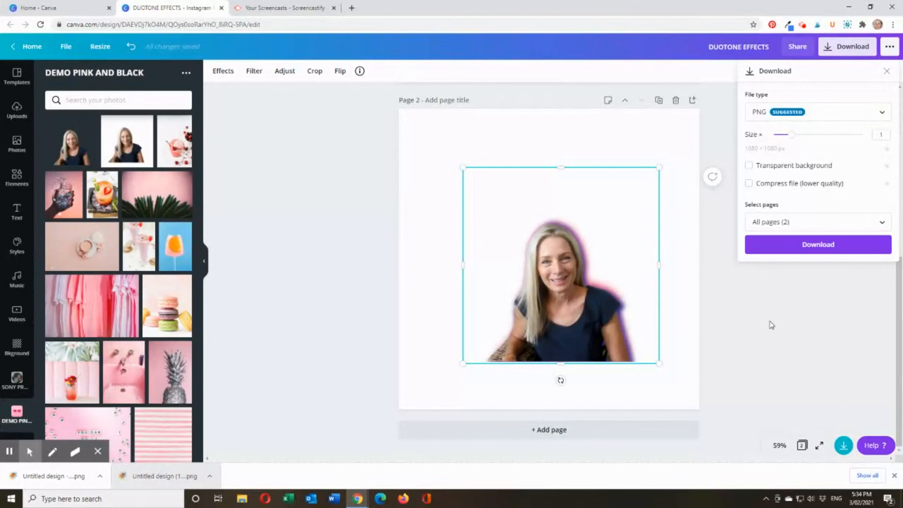
left_click(771, 325)
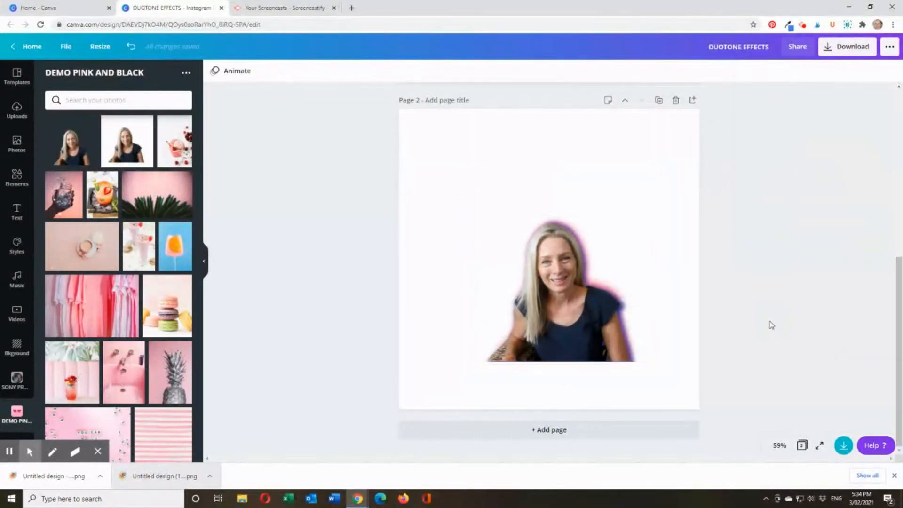